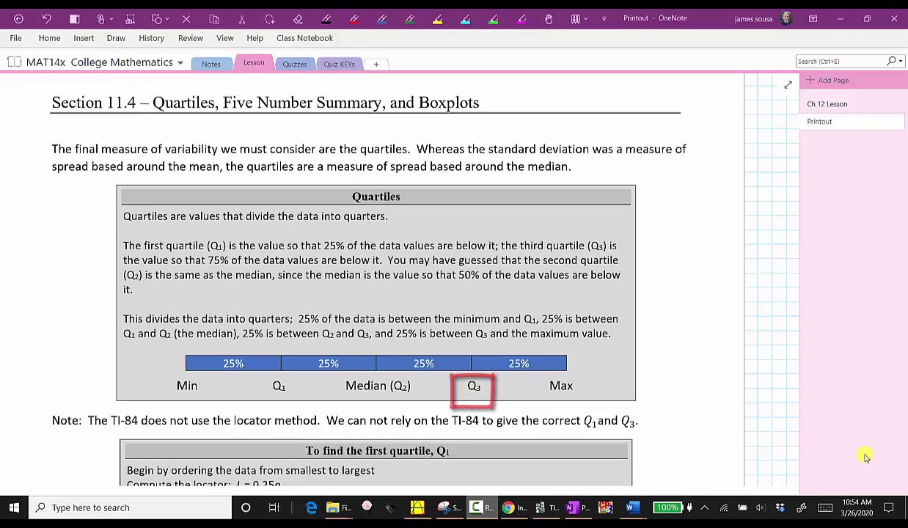
Scroll to the Five Number Summary worked example with data 17 through 100
mouse_move(341, 375)
left_mouse_down()
mouse_move(374, 401)
mouse_move(413, 374)
mouse_move(342, 376)
left_mouse_up()
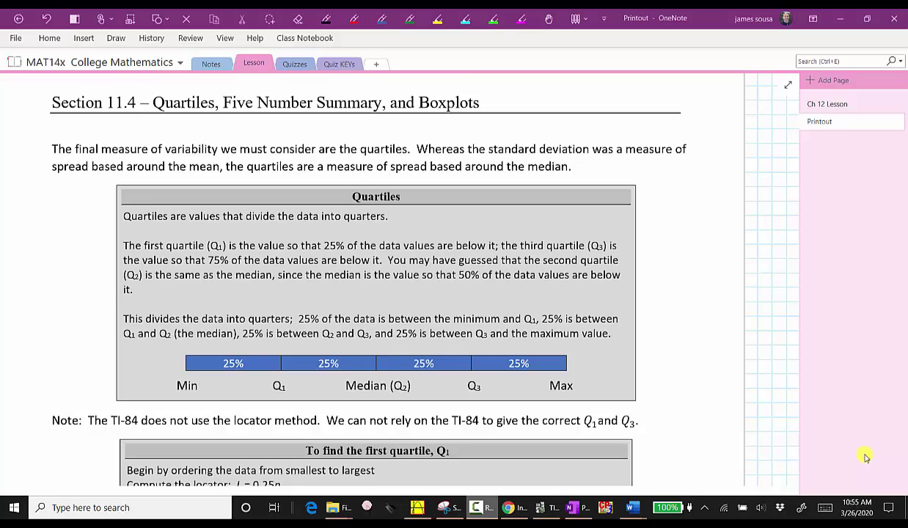
scroll(461, 132, "down", 5)
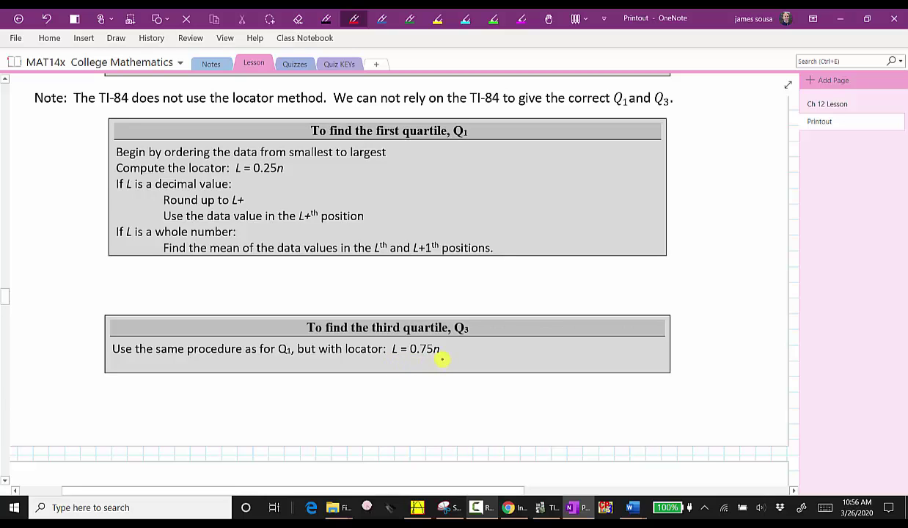
scroll(484, 293, "up", 10)
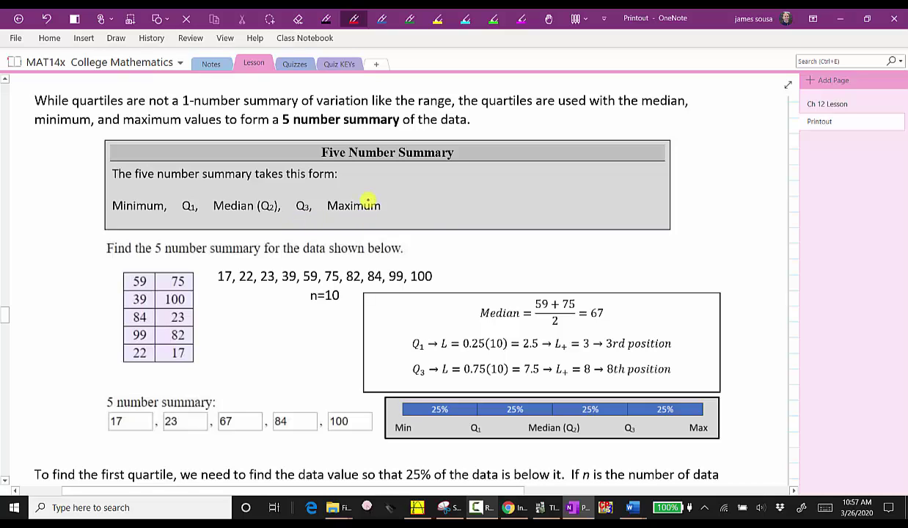
Highlight 17 and 100 yellow in the data list and summary boxes, then box 59, 75 in red
scroll(583, 253, "down", 3)
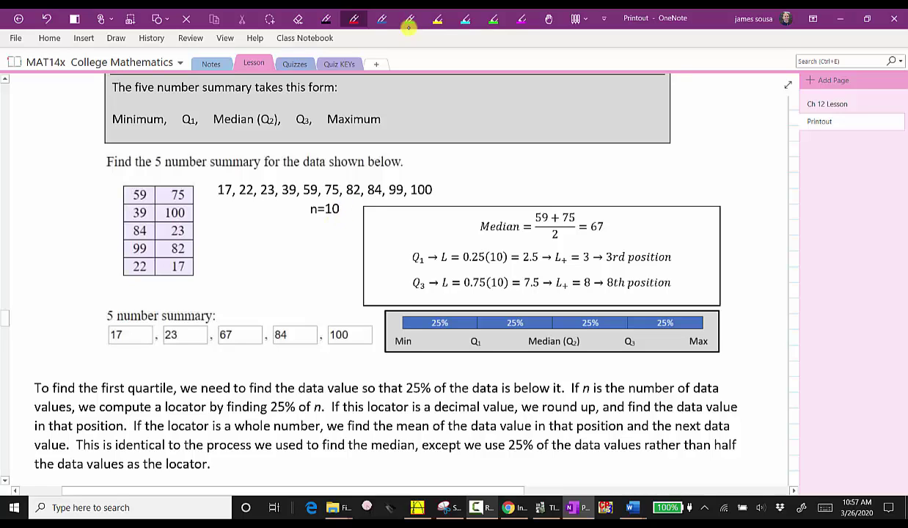
left_click(436, 20)
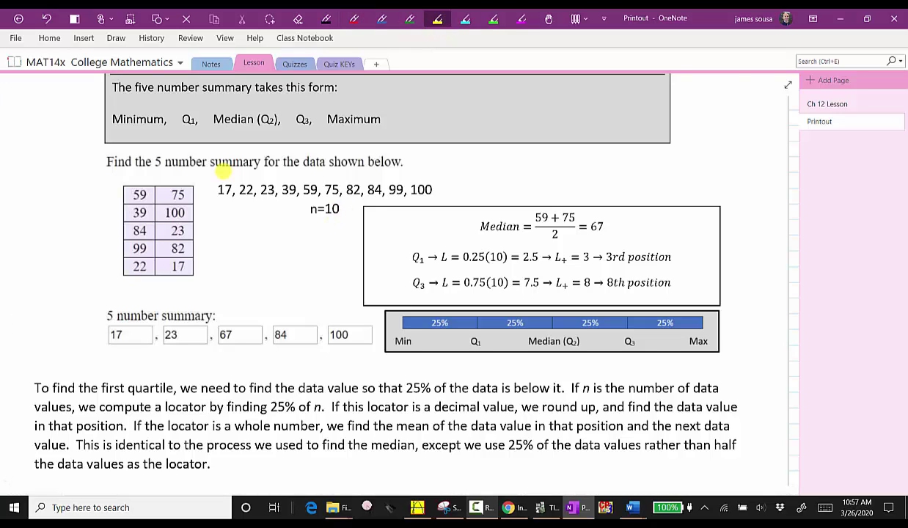
left_click_drag(217, 190, 234, 190)
left_click_drag(127, 335, 109, 334)
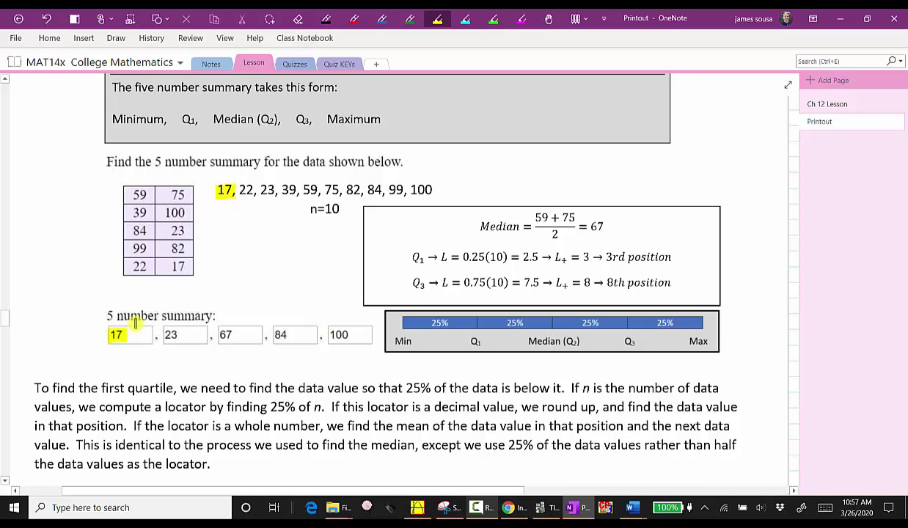
left_click_drag(411, 189, 431, 189)
left_click_drag(330, 335, 349, 335)
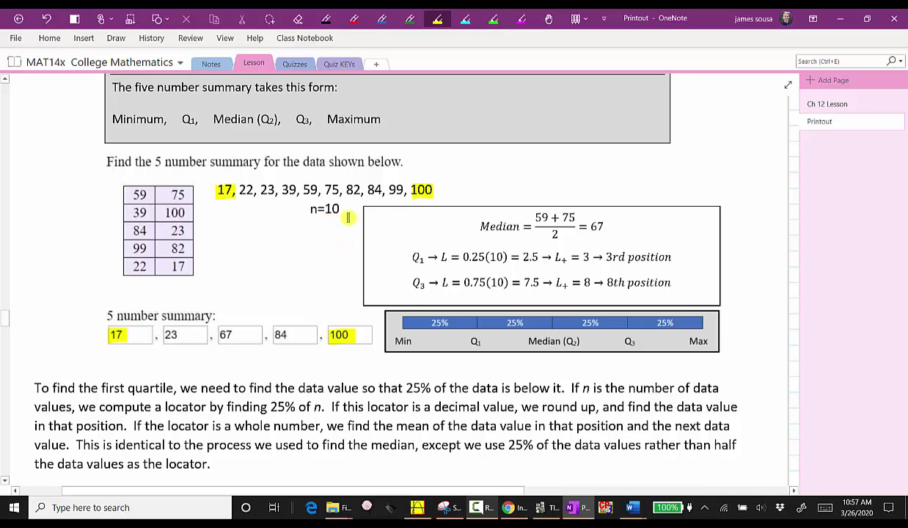
left_click(354, 18)
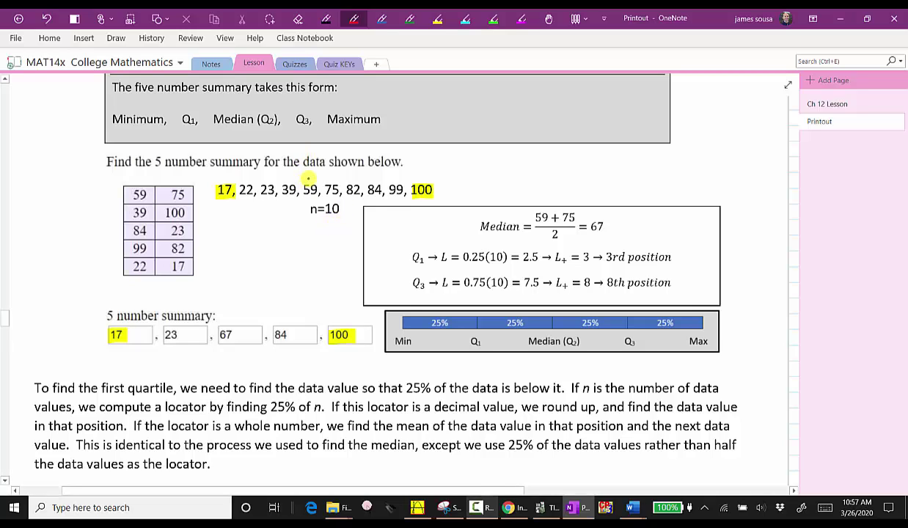
mouse_move(301, 197)
left_mouse_down()
mouse_move(301, 181)
mouse_move(330, 180)
mouse_move(341, 192)
mouse_move(301, 198)
left_mouse_up()
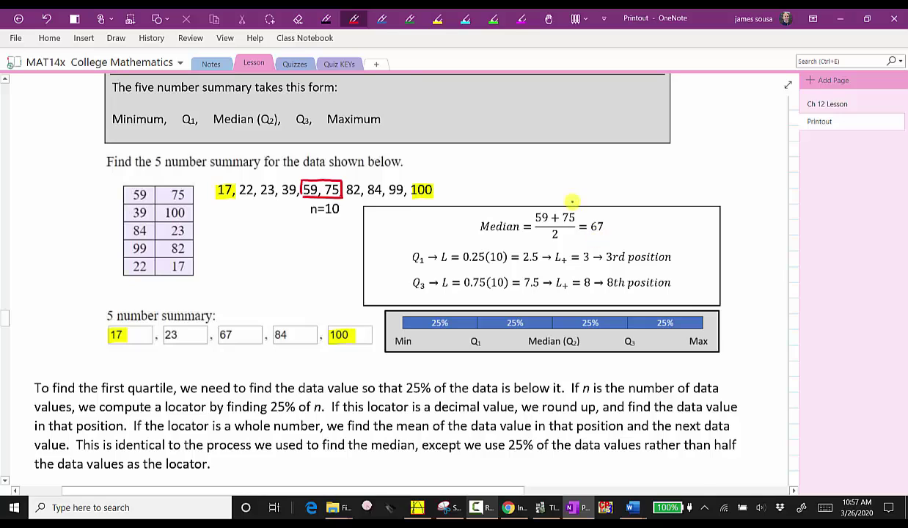
Highlight 67, 23 and 84 yellow in the median formula, data list and summary boxes
left_click(437, 18)
left_click_drag(588, 227, 603, 227)
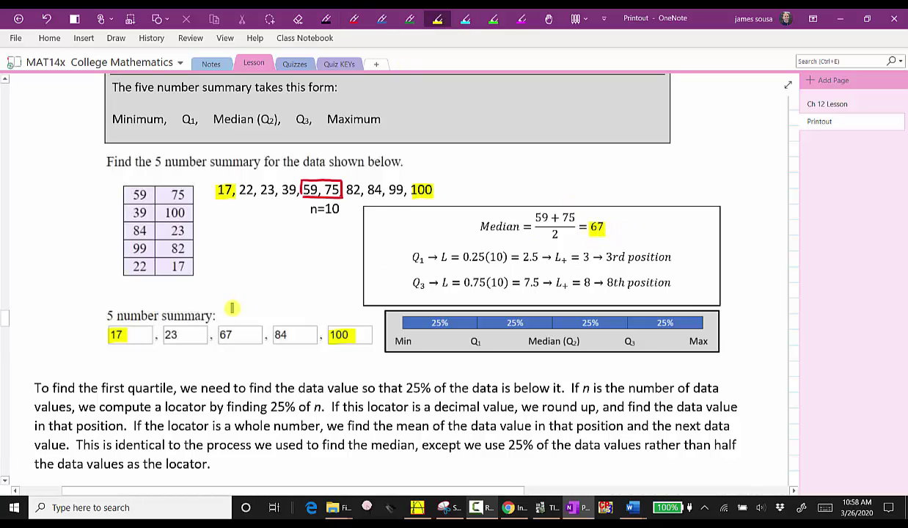
left_click_drag(218, 335, 236, 334)
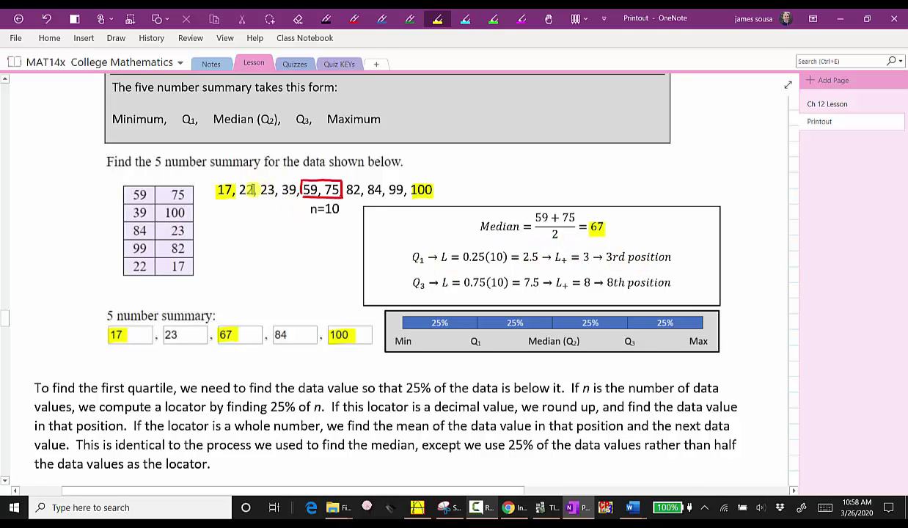
left_click_drag(261, 190, 274, 190)
left_click_drag(164, 334, 179, 335)
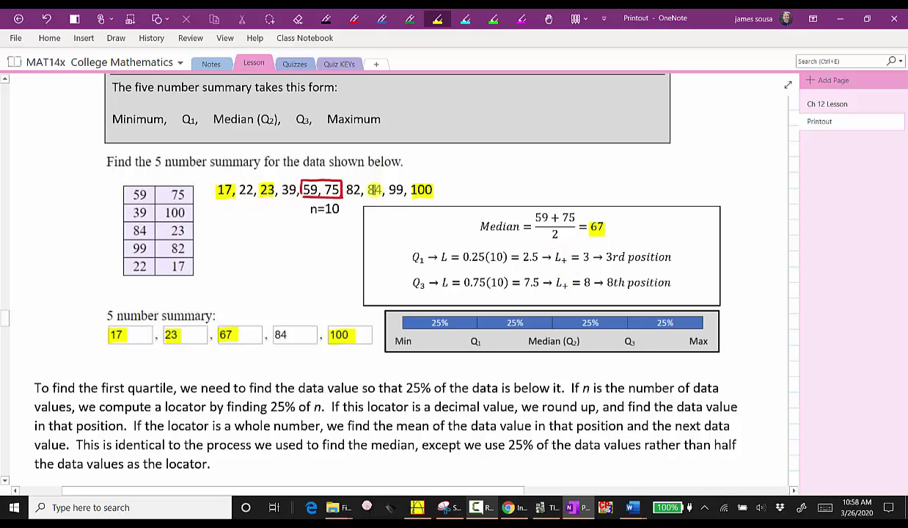
mouse_move(374, 189)
left_mouse_down()
mouse_move(365, 190)
mouse_move(383, 190)
left_mouse_up()
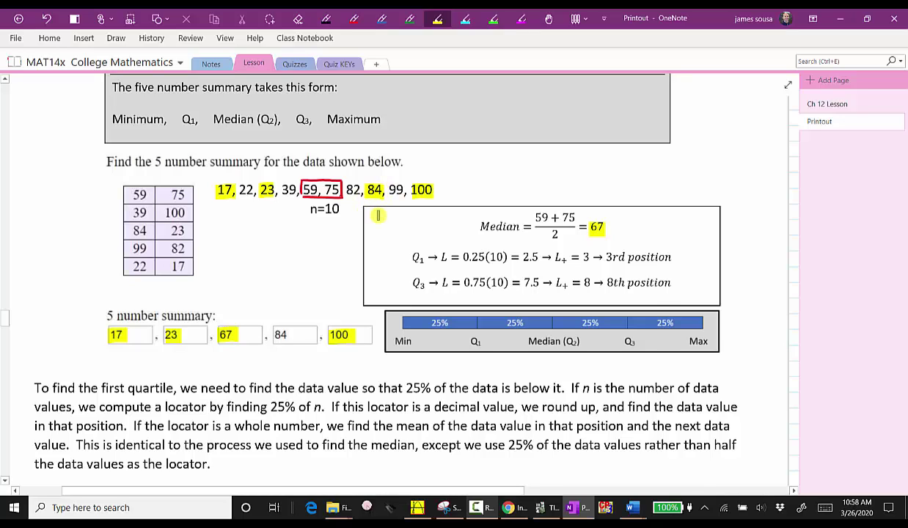
left_click_drag(272, 335, 292, 334)
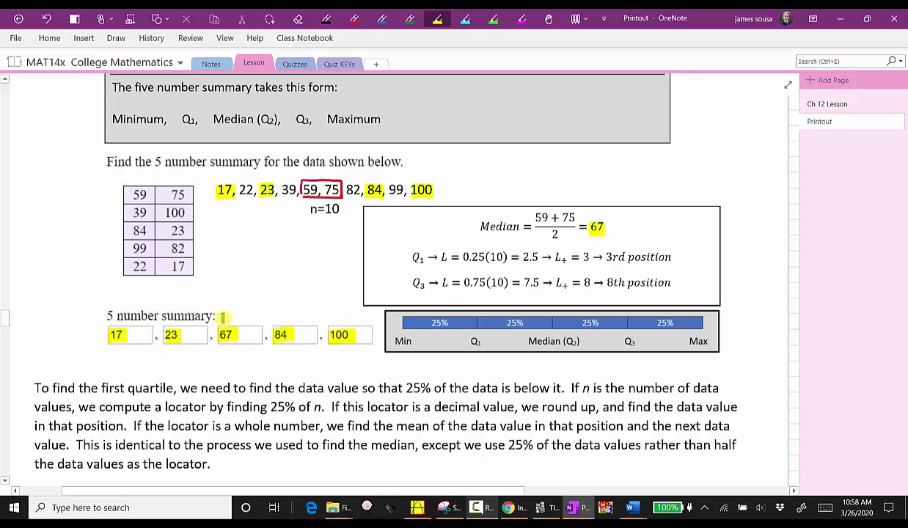
Highlight the minimum 5 and maximum 86 yellow in the n=11 sorted list
scroll(531, 356, "down", 1)
scroll(518, 364, "up", 1)
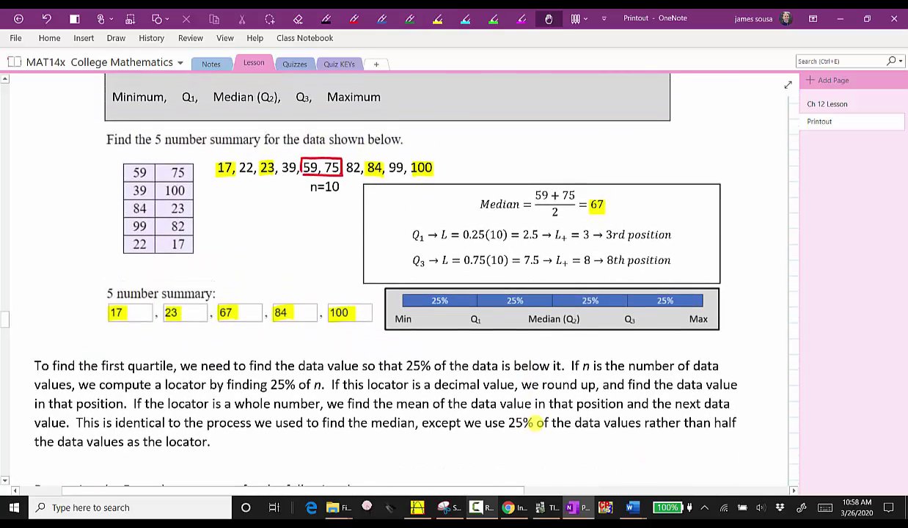
scroll(543, 381, "down", 5)
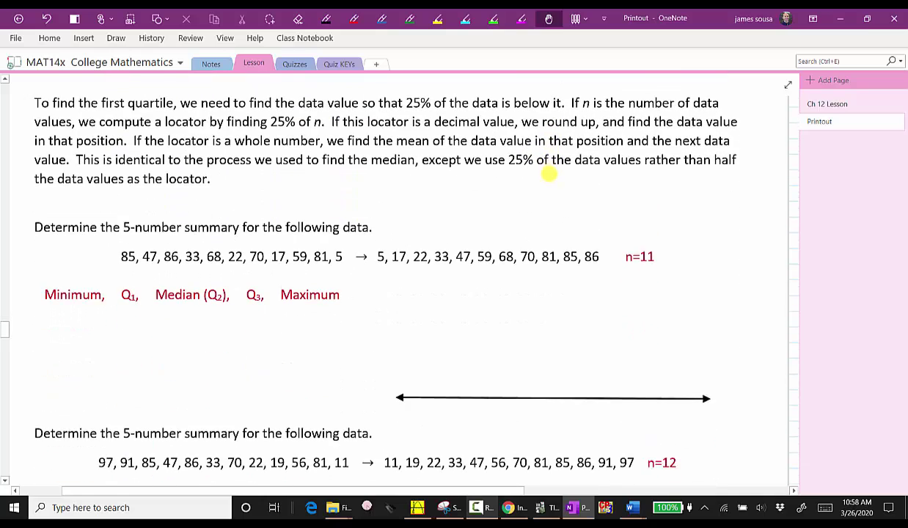
scroll(487, 279, "down", 1)
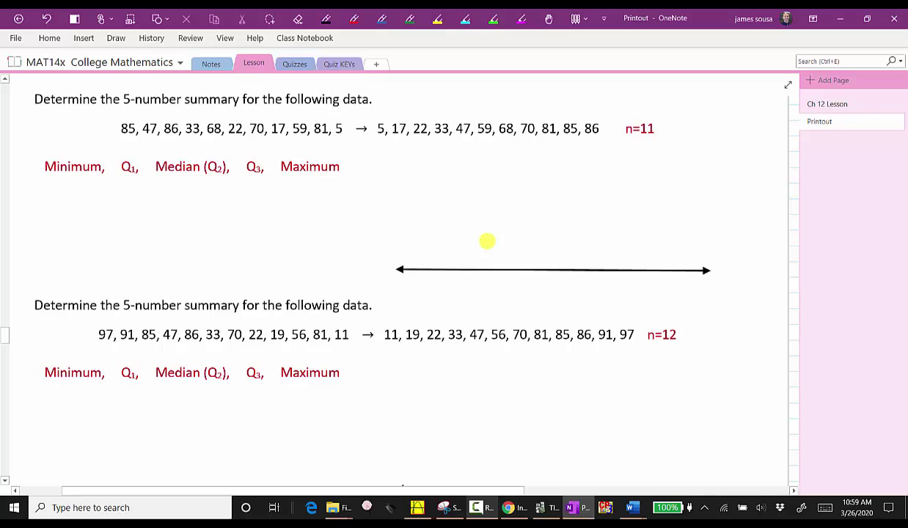
key("ctrl+alt+h")
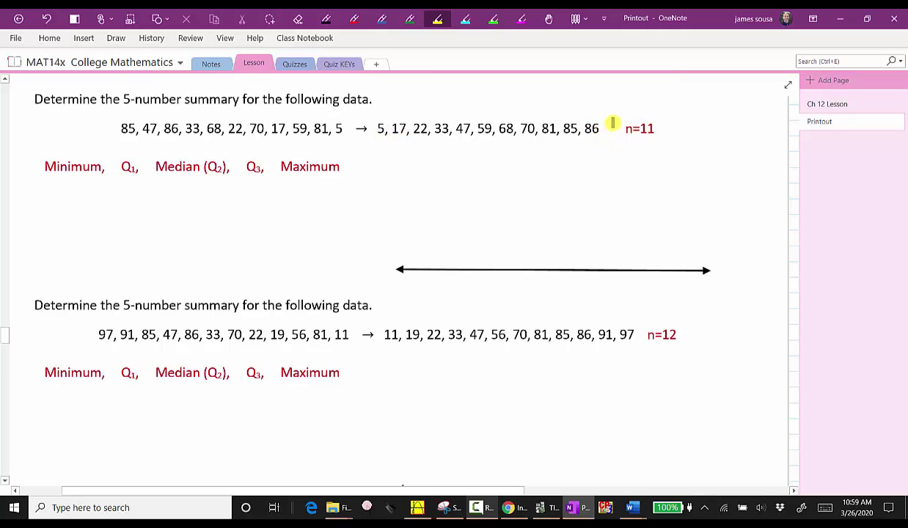
left_click_drag(375, 129, 392, 129)
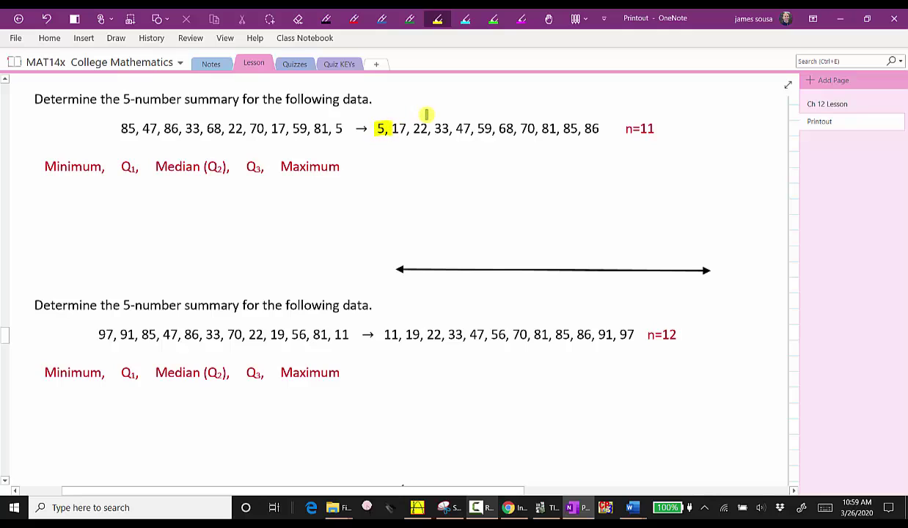
left_click_drag(583, 129, 603, 129)
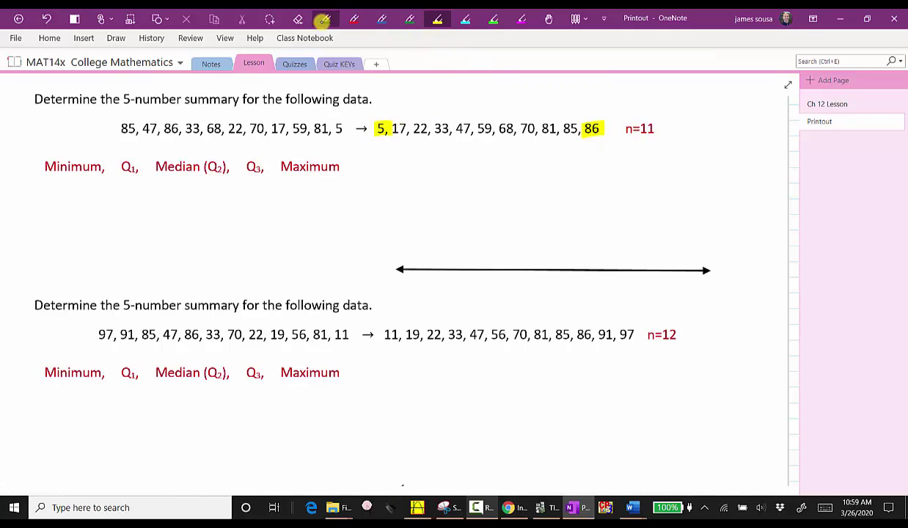
Write 5 and 86 in black ink under Minimum and Maximum
left_click(324, 19)
left_click_drag(72, 183, 83, 182)
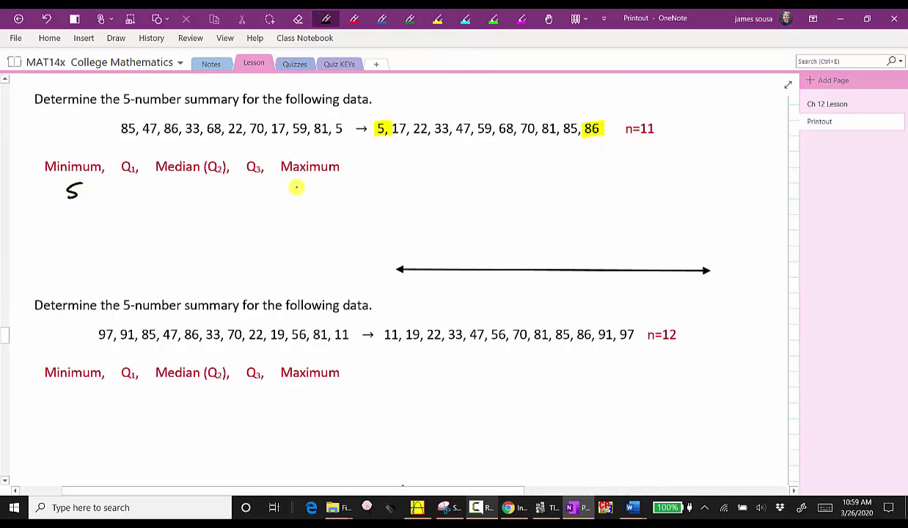
left_click_drag(306, 183, 318, 192)
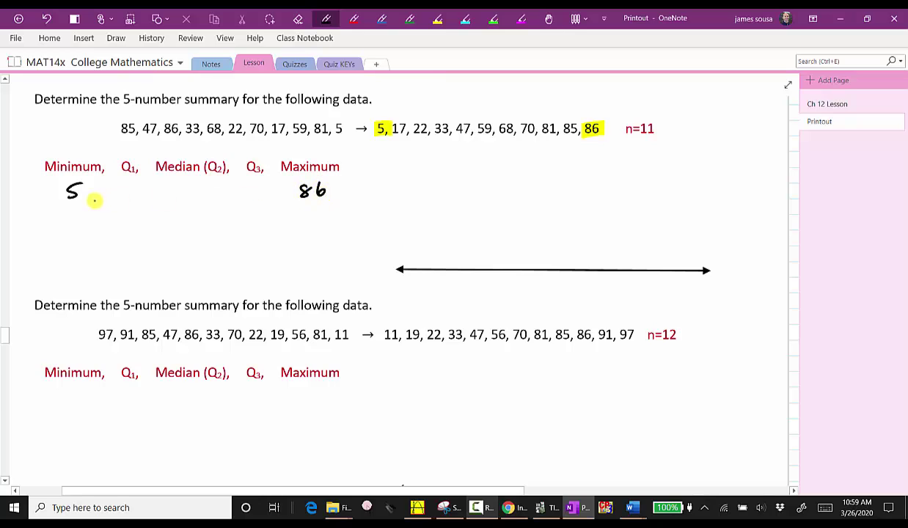
left_click_drag(86, 195, 85, 203)
Box the median 59 in red and write 59 under Median (Q2)
left_click(354, 18)
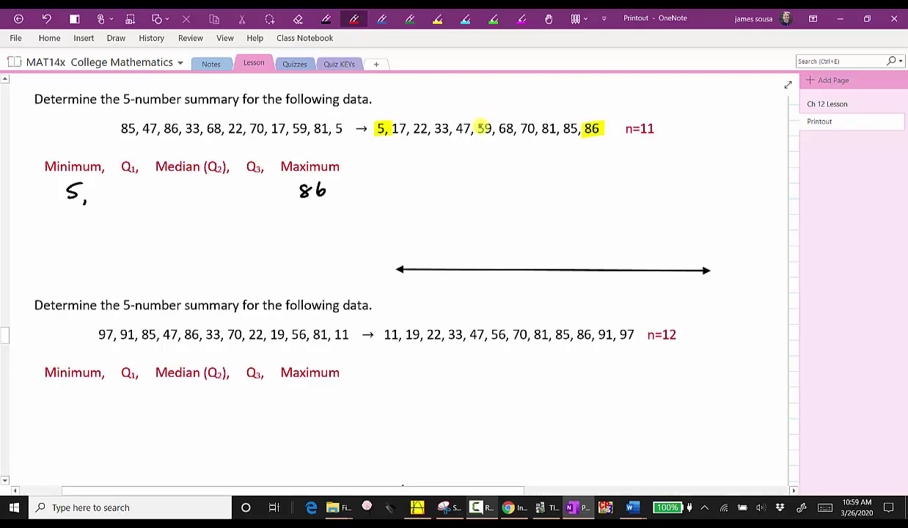
mouse_move(476, 121)
left_mouse_down()
mouse_move(495, 124)
mouse_move(475, 137)
mouse_move(477, 122)
left_mouse_up()
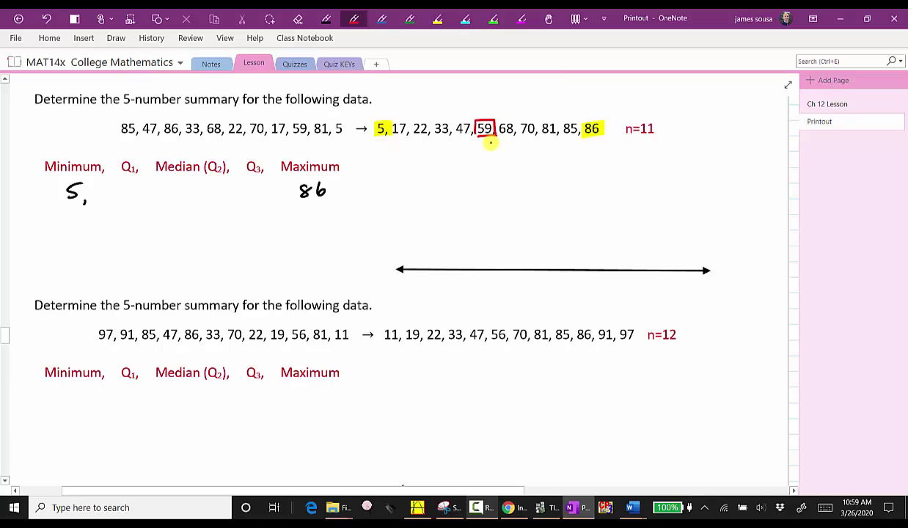
left_click(326, 18)
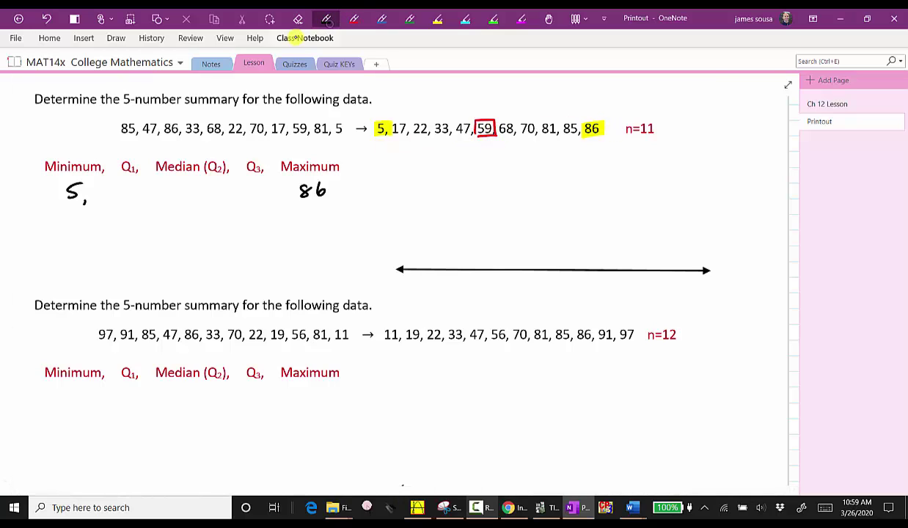
left_click_drag(179, 185, 177, 202)
mouse_move(178, 184)
left_mouse_down()
mouse_move(189, 183)
mouse_move(205, 206)
left_mouse_up()
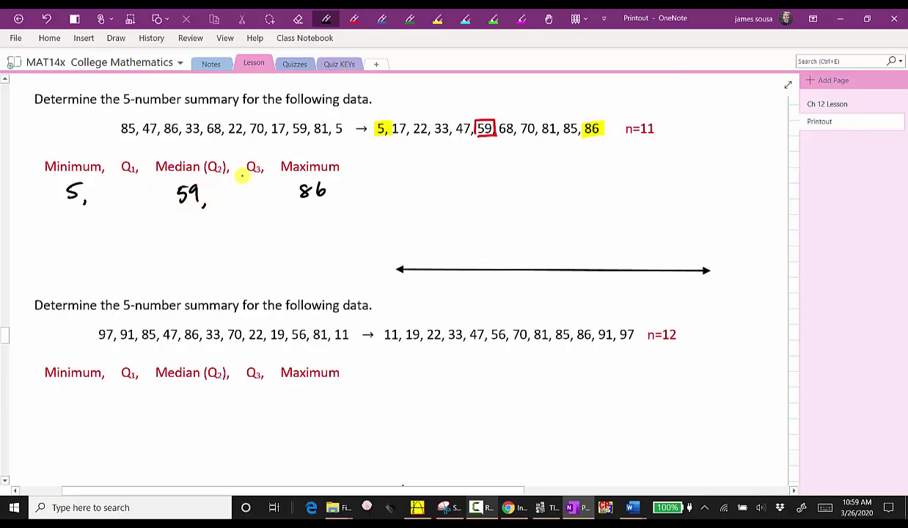
left_click(381, 19)
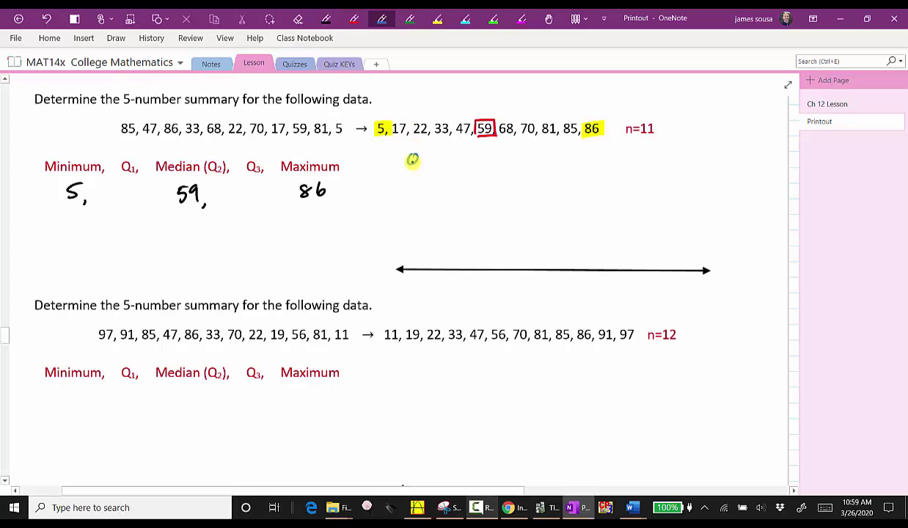
Write the Q1 locator in blue: L = 0.25(11) = 2.75, so the 3rd position
left_click_drag(415, 163, 419, 168)
mouse_move(423, 164)
left_mouse_down()
mouse_move(450, 155)
mouse_move(484, 164)
mouse_move(506, 152)
mouse_move(524, 163)
left_mouse_up()
mouse_move(530, 151)
left_mouse_down()
mouse_move(533, 164)
mouse_move(551, 155)
left_mouse_up()
left_click_drag(542, 160, 586, 163)
left_click(570, 161)
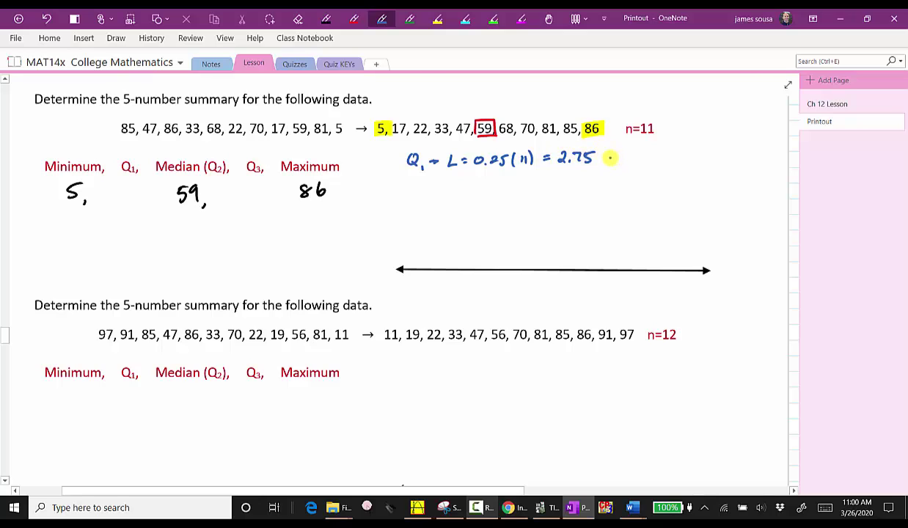
left_click_drag(609, 158, 618, 157)
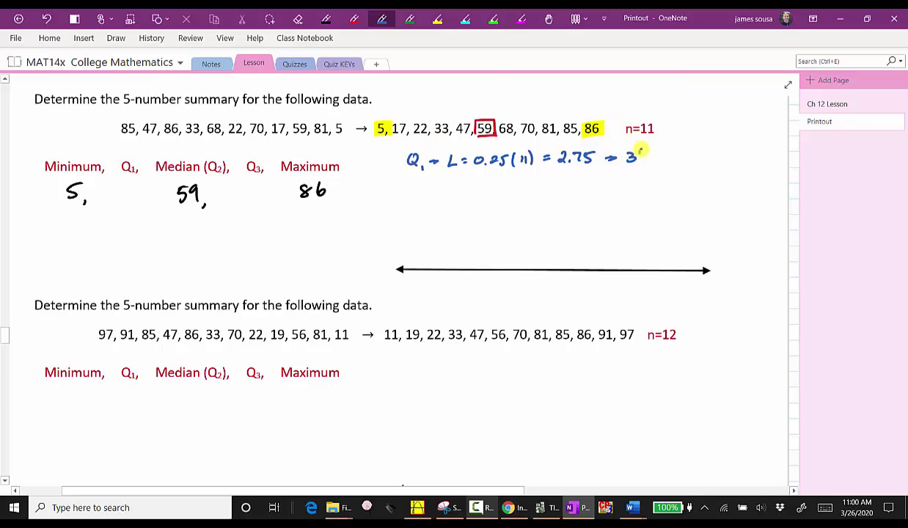
left_click_drag(637, 153, 703, 153)
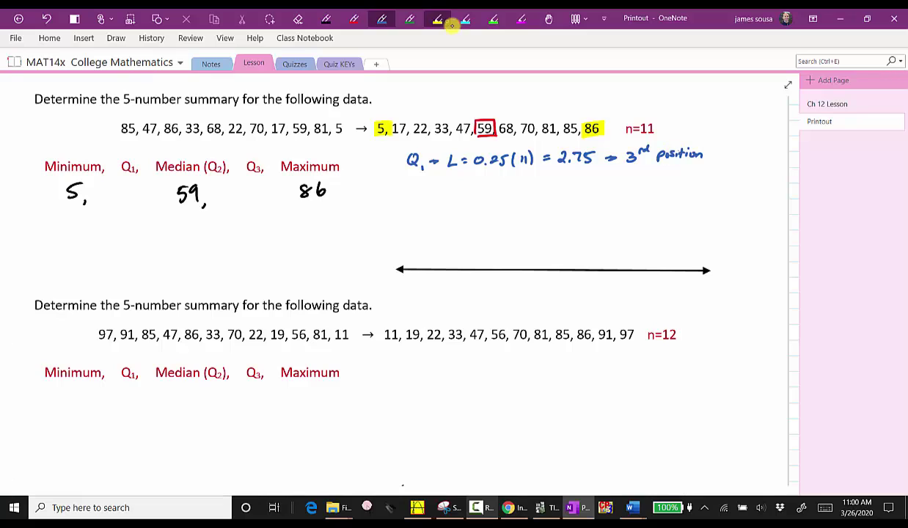
Mark 22 as Q1 and write 22 under Q1 in black ink
left_click(437, 18)
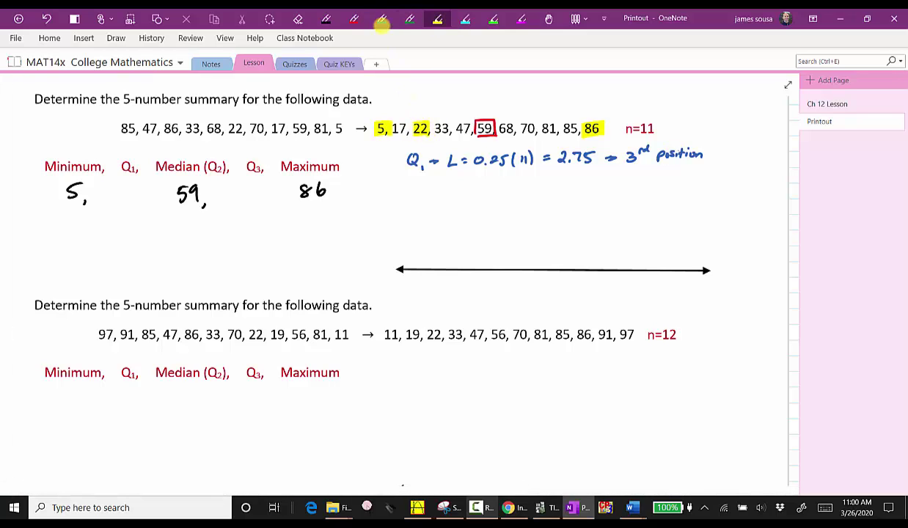
left_click(326, 18)
left_click_drag(115, 198, 126, 198)
left_click_drag(127, 188, 137, 198)
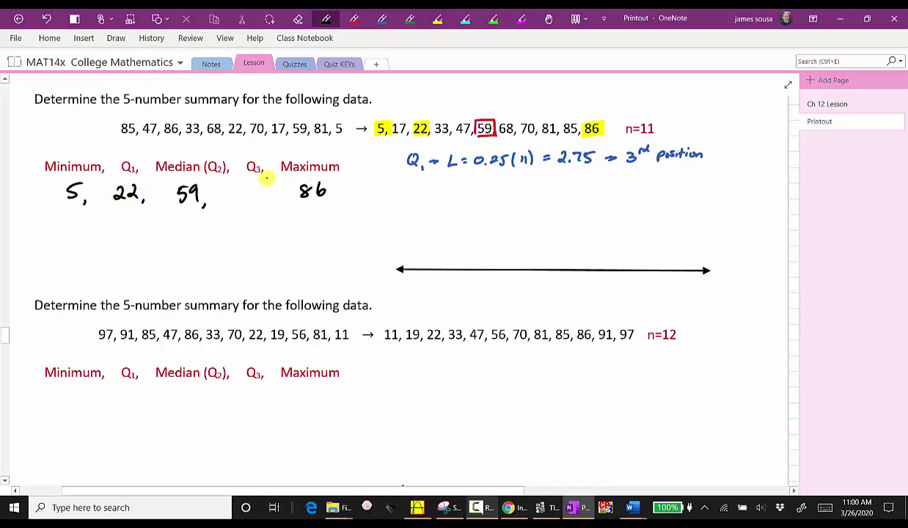
Write the Q3 locator in blue: L = 0.75(11) = 8.25, so the 9th position
left_click(381, 20)
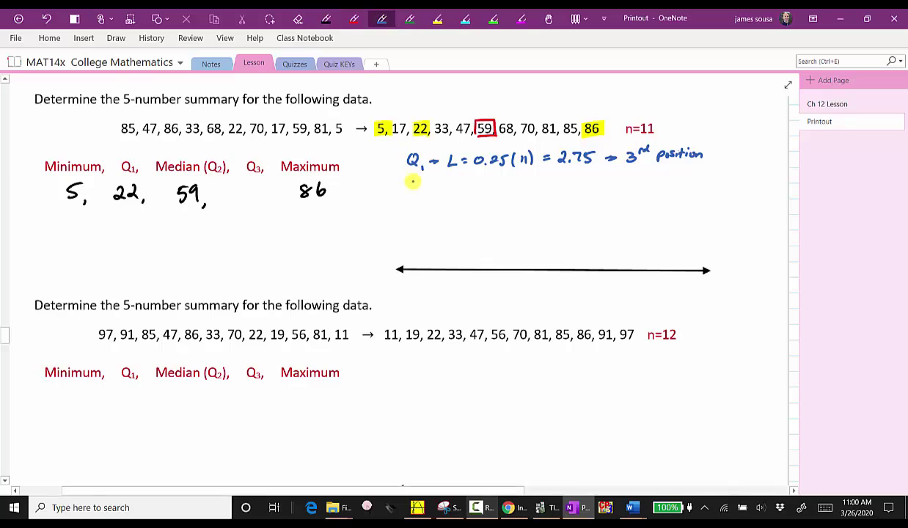
mouse_move(419, 186)
left_mouse_down()
mouse_move(423, 195)
mouse_move(462, 186)
left_mouse_up()
left_click_drag(454, 189, 463, 190)
left_click_drag(475, 184, 521, 193)
mouse_move(525, 180)
left_mouse_down()
mouse_move(526, 195)
mouse_move(544, 185)
left_mouse_up()
left_click_drag(538, 189, 544, 189)
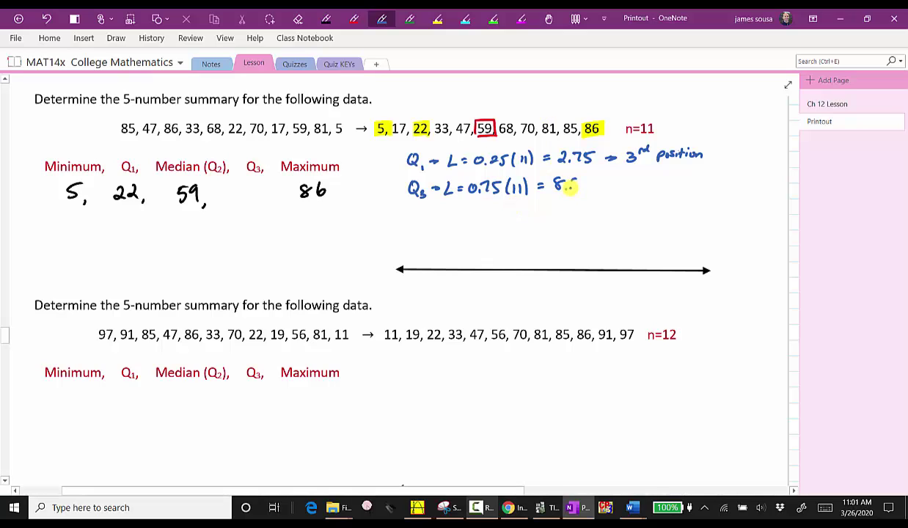
mouse_move(560, 178)
left_mouse_down()
mouse_move(596, 178)
mouse_move(708, 181)
left_mouse_up()
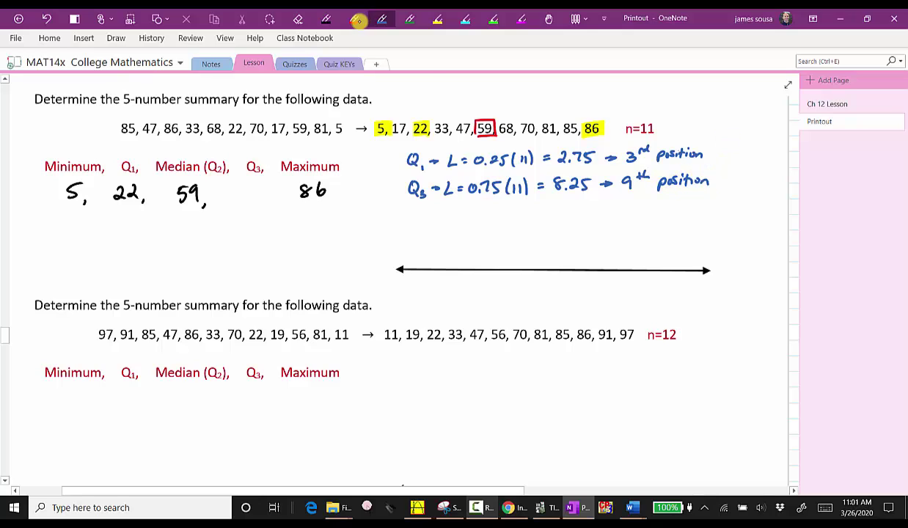
Highlight 81 yellow in the sorted list and write 81 under Q3 in black
left_click(437, 21)
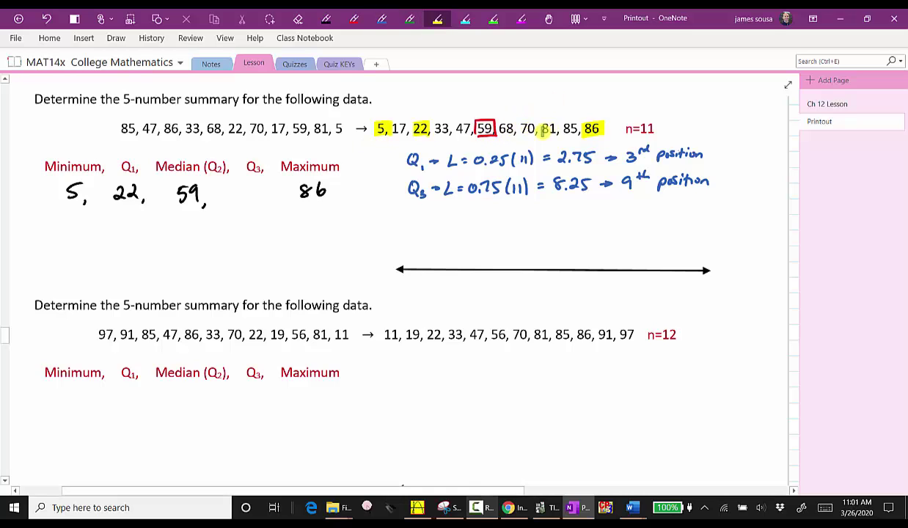
left_click_drag(541, 129, 557, 129)
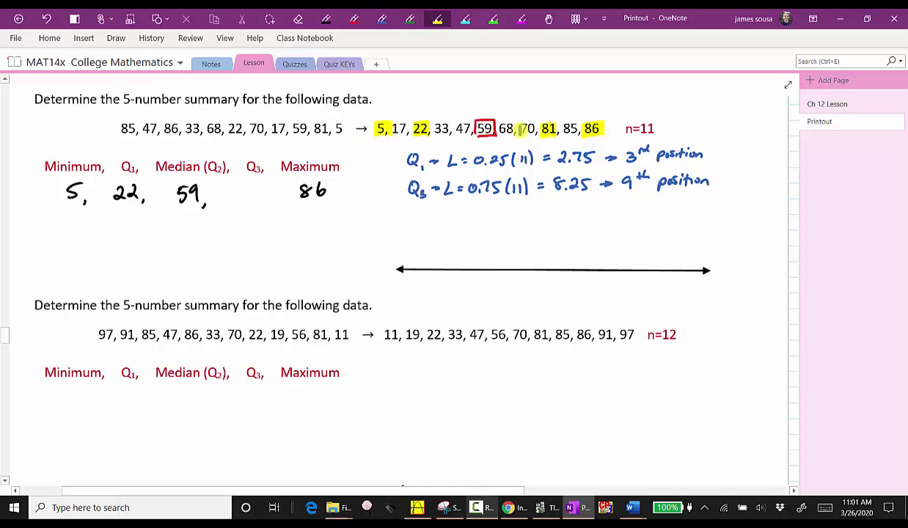
left_click(326, 19)
left_click_drag(249, 186, 256, 199)
left_click_drag(265, 192, 262, 205)
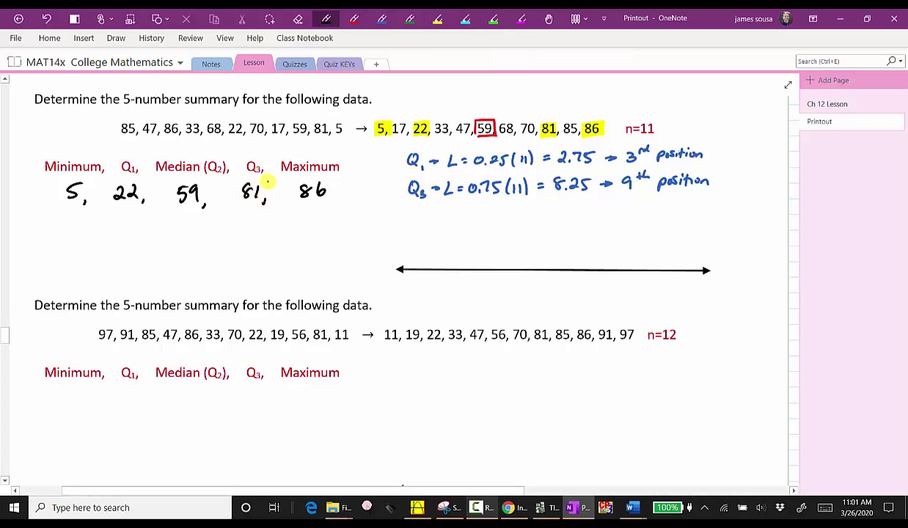